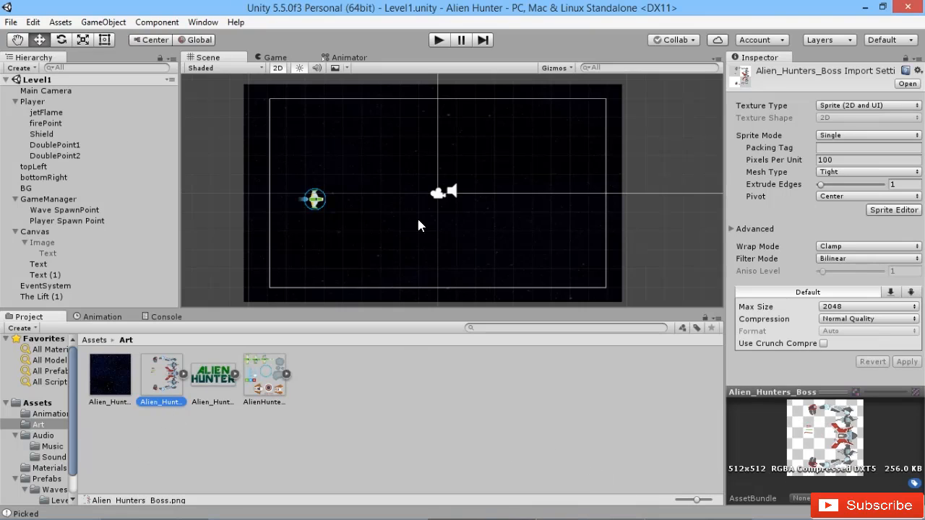
# Set the Alien_Hunters_Boss texture to 64 pixels per unit and its sprite mode to Multiple
pyautogui.click(895, 160)
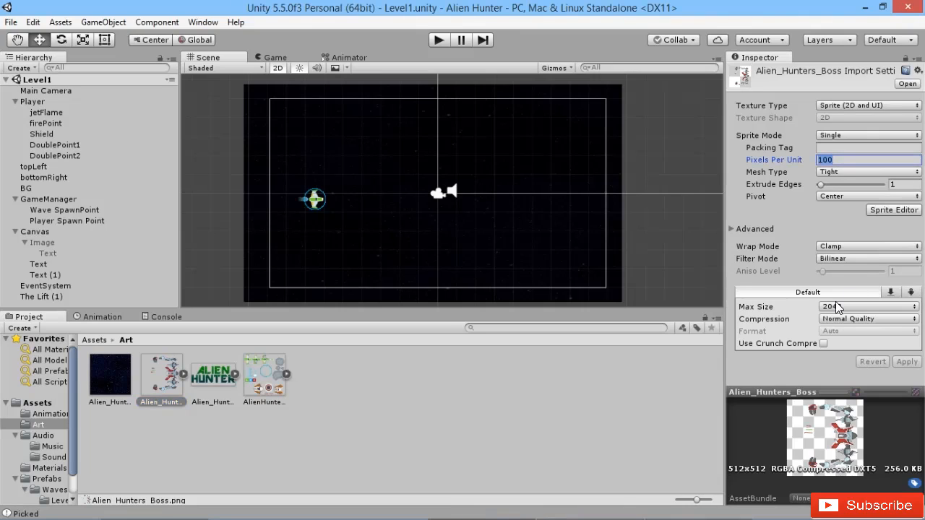
pyautogui.write('64')
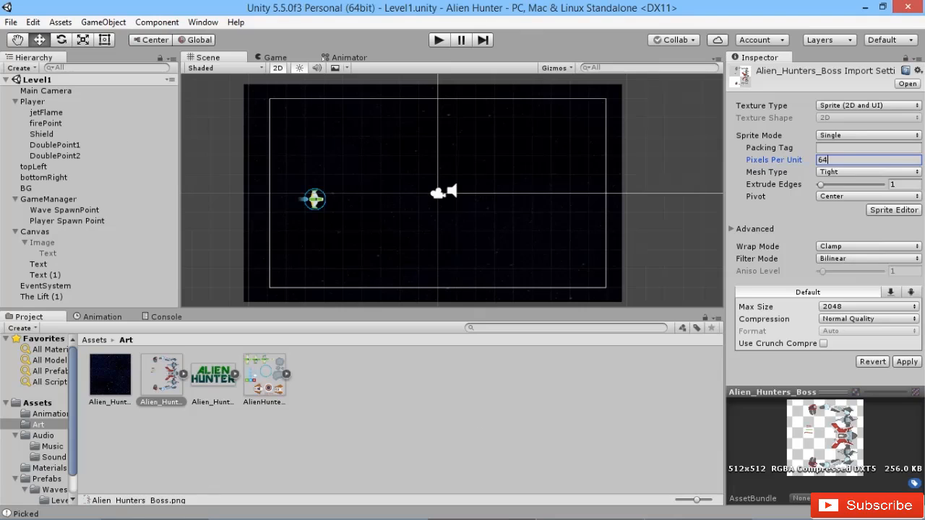
pyautogui.click(914, 137)
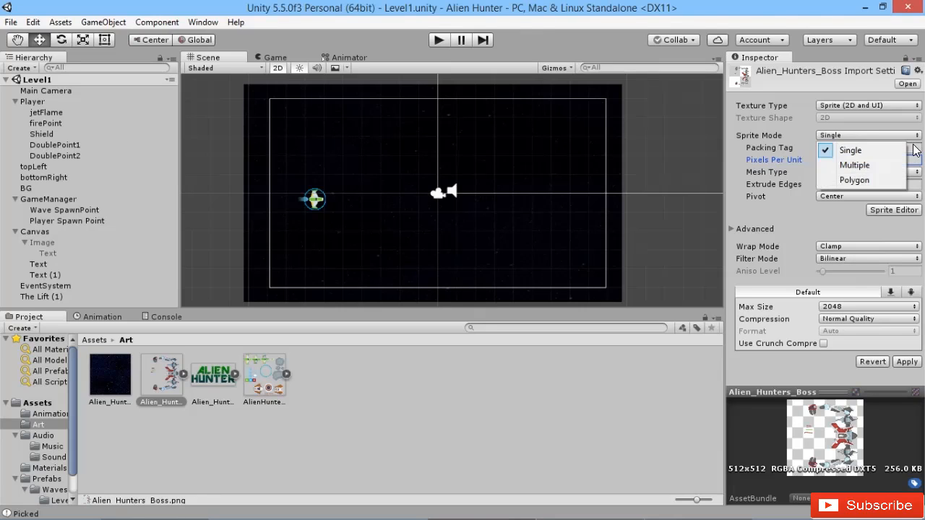
pyautogui.click(853, 165)
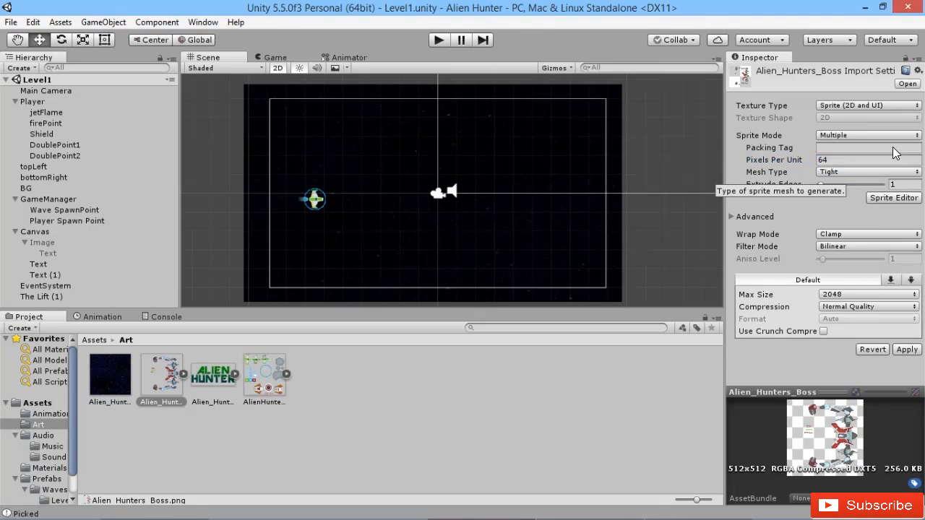
# Set the boss texture's filter mode to Point (no filter), compression to None and max size to 512, and apply the import settings
pyautogui.click(893, 246)
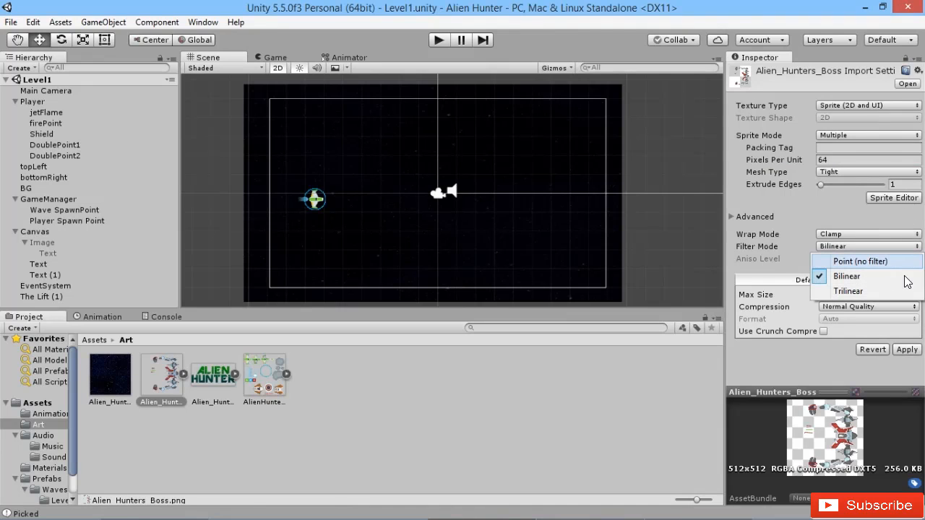
pyautogui.click(893, 262)
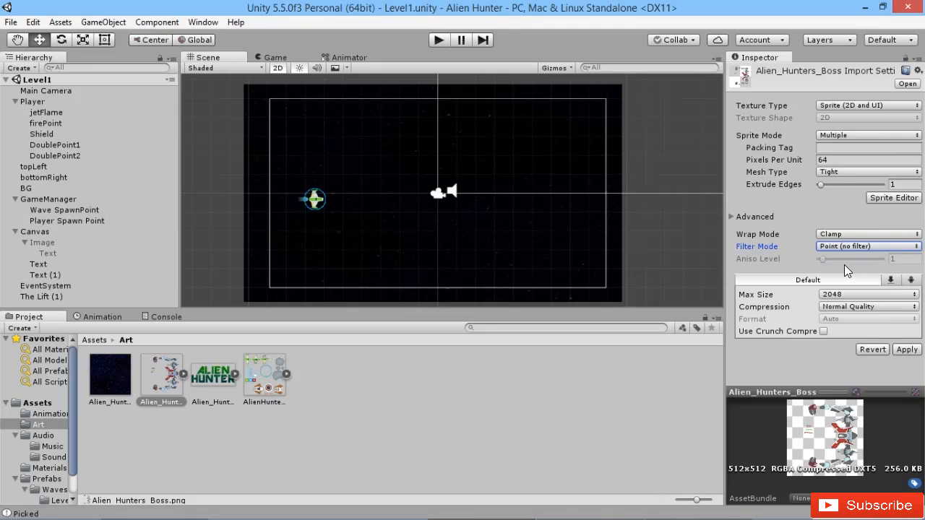
pyautogui.click(896, 306)
pyautogui.click(904, 321)
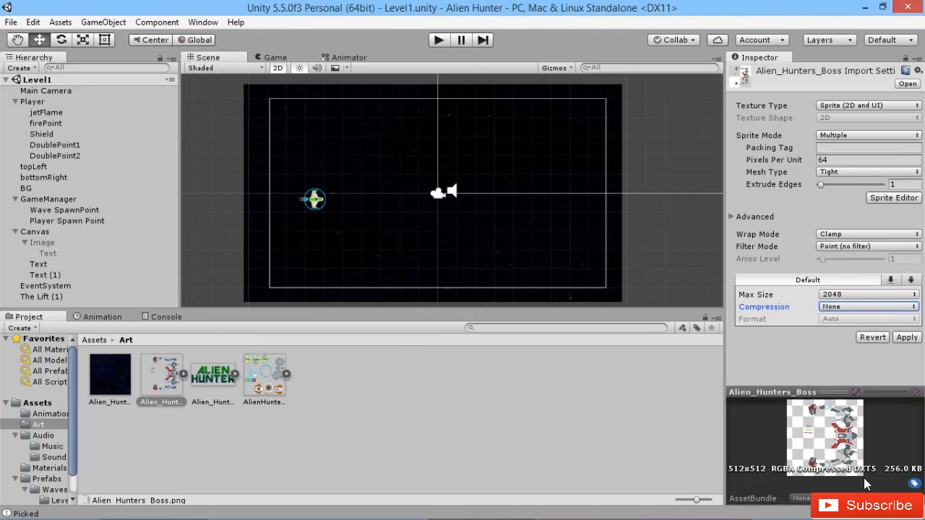
pyautogui.click(904, 295)
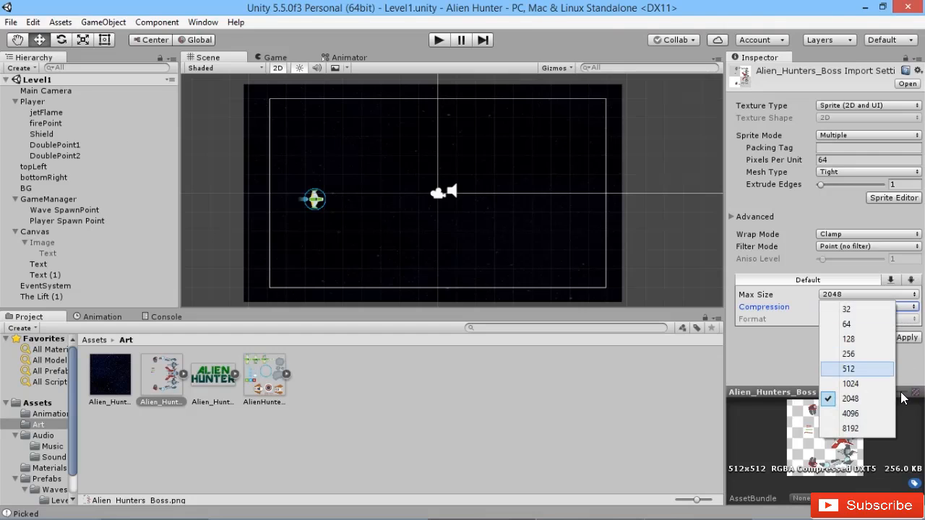
pyautogui.click(849, 368)
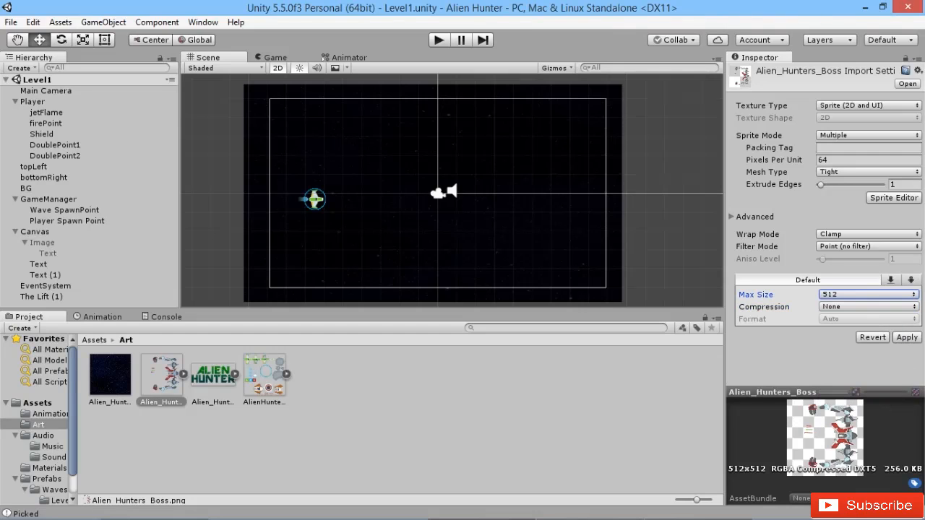
pyautogui.click(907, 338)
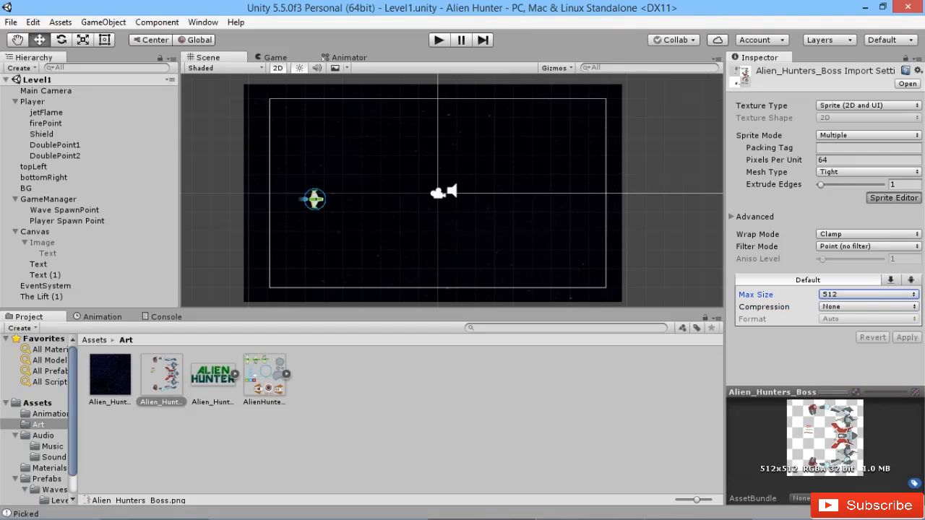
# Slice the boss sheet in the Sprite Editor with type Automatic, pivot Center and method Delete Existing, and apply the slicing
pyautogui.click(894, 197)
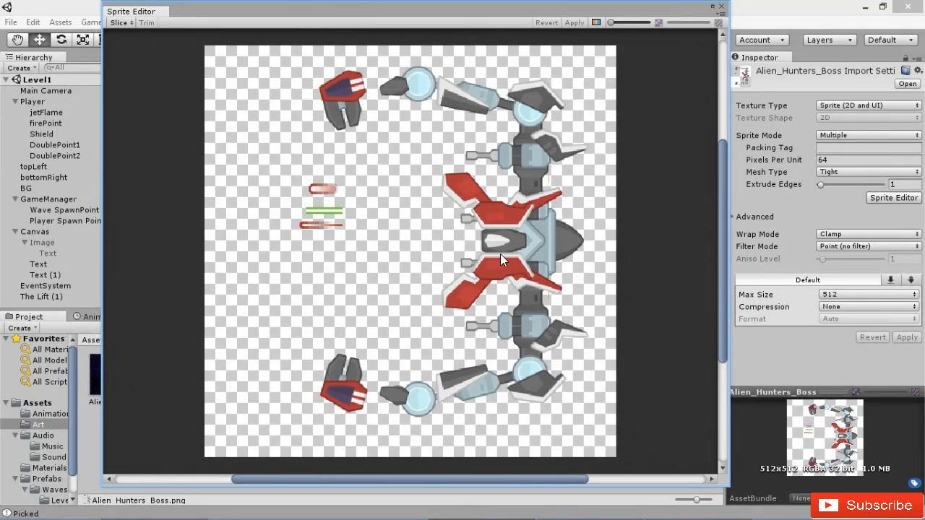
pyautogui.click(119, 22)
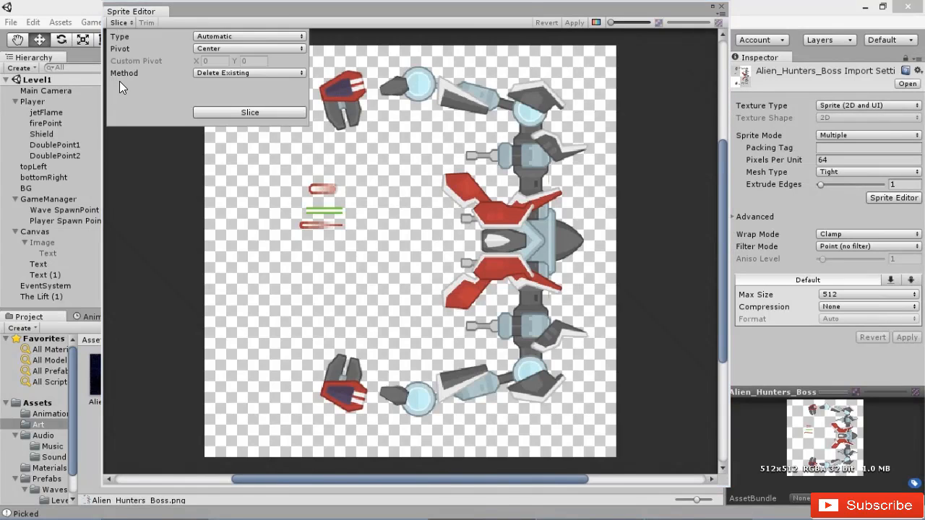
pyautogui.click(254, 116)
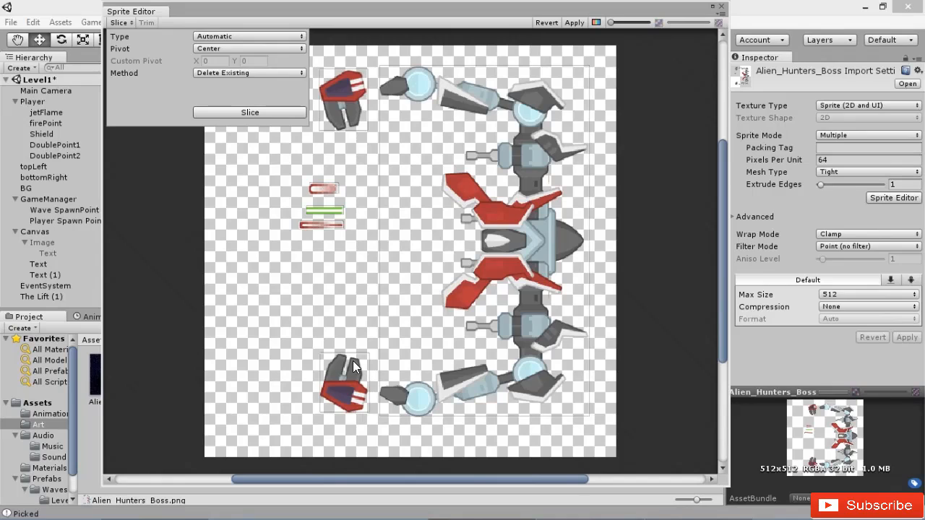
pyautogui.click(284, 219)
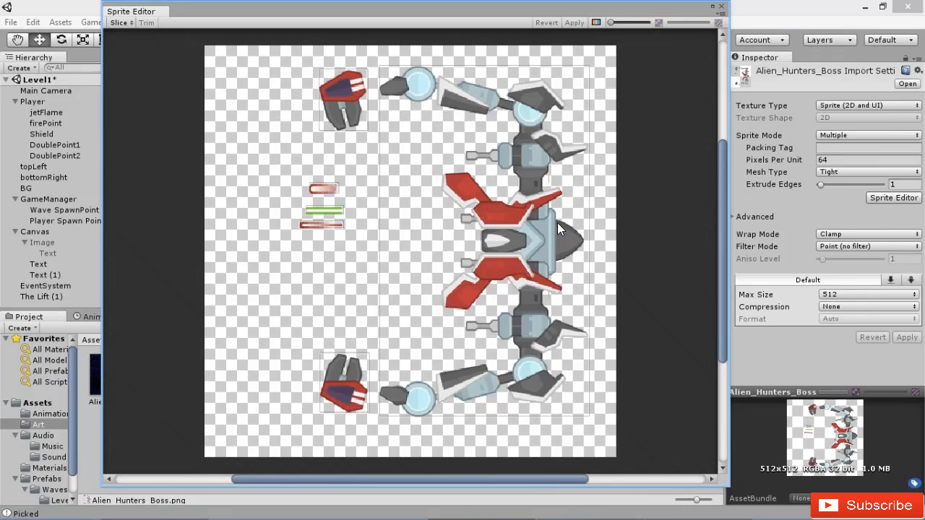
pyautogui.click(774, 12)
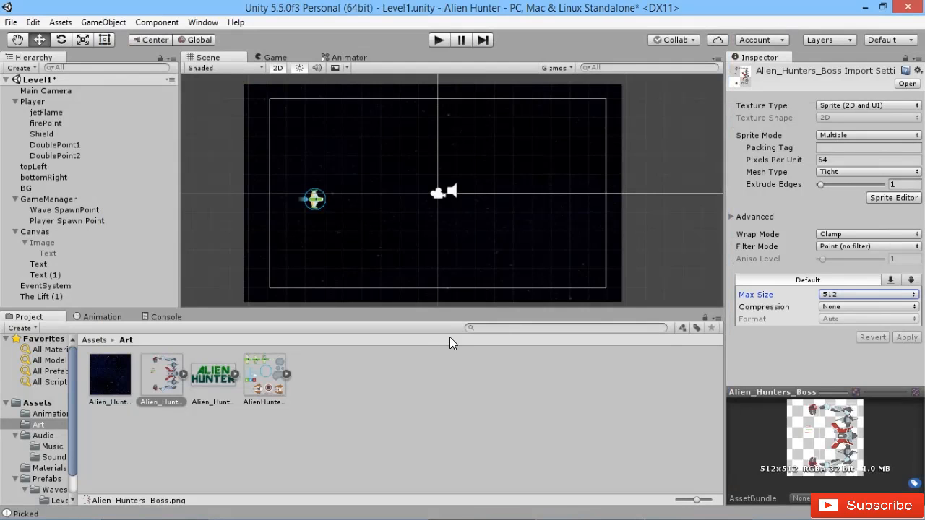
# Expand the boss sheet to show its individual sprites, and collapse Player, GameManager and Canvas in the hierarchy
pyautogui.click(183, 374)
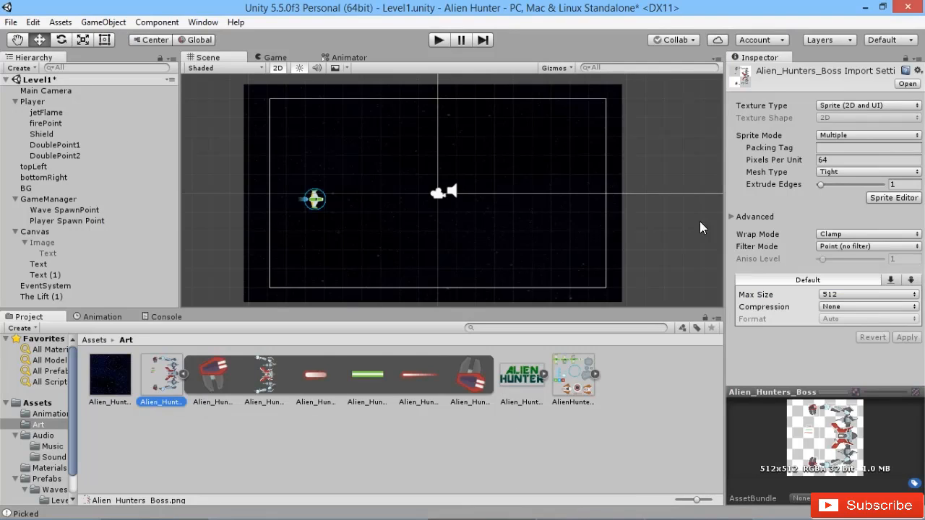
pyautogui.click(15, 101)
pyautogui.click(15, 144)
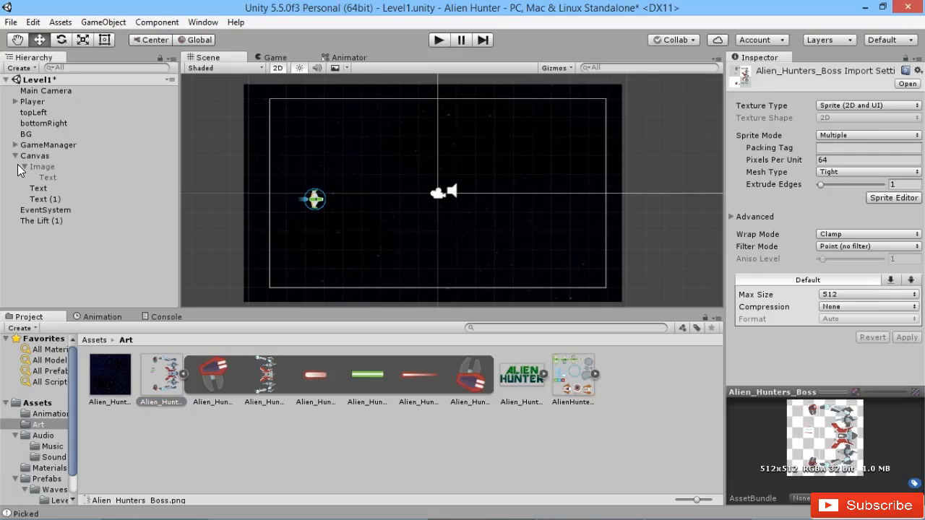
pyautogui.click(15, 156)
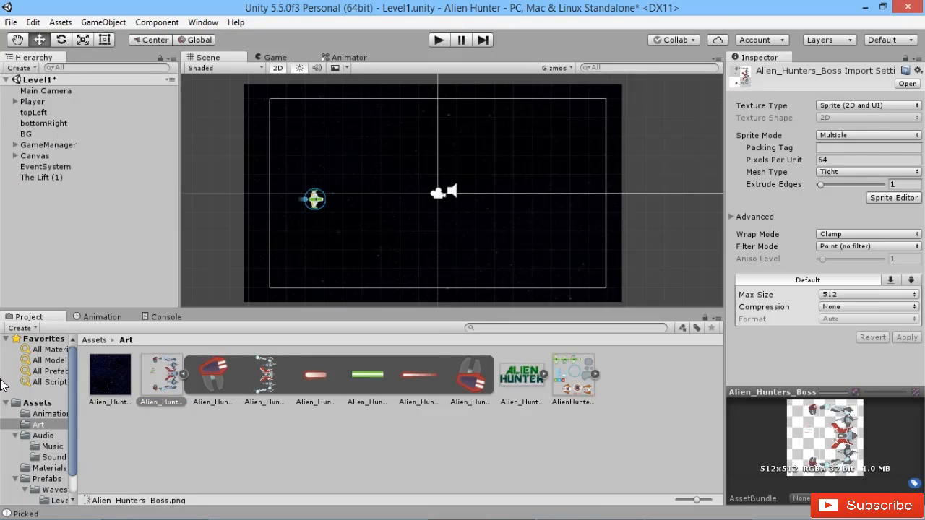
# Place the boss body at the right side of the scene, with both claw sprites and the green laser sprite in front of it
pyautogui.moveTo(162, 374); pyautogui.dragTo(599, 208)
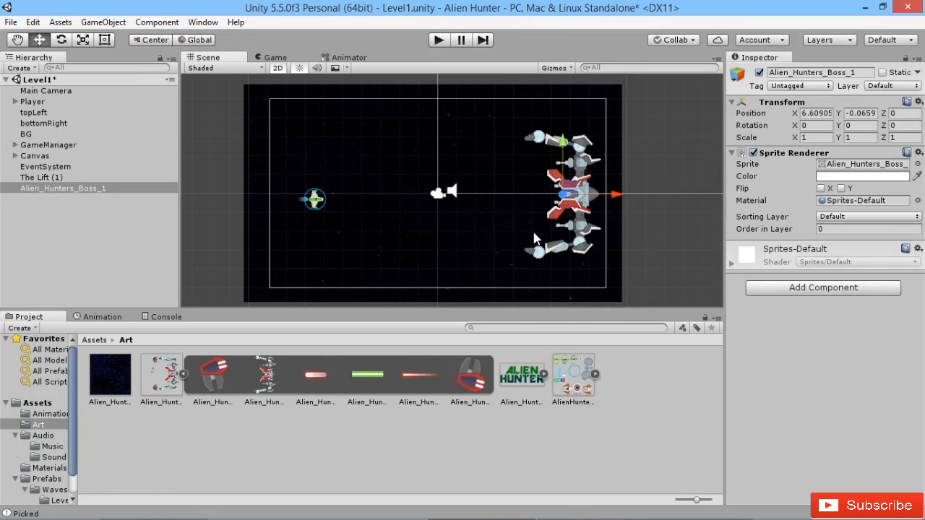
pyautogui.moveTo(213, 375); pyautogui.dragTo(534, 154)
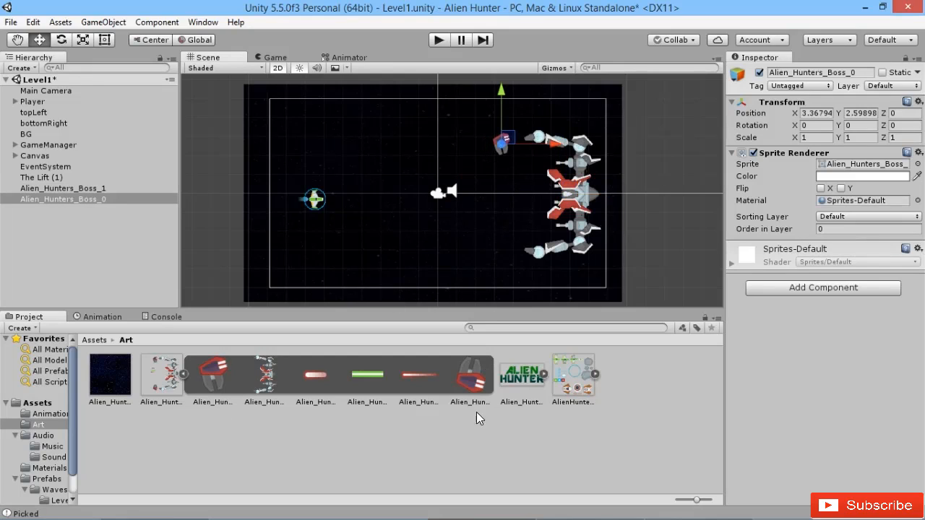
pyautogui.moveTo(474, 379); pyautogui.dragTo(533, 261)
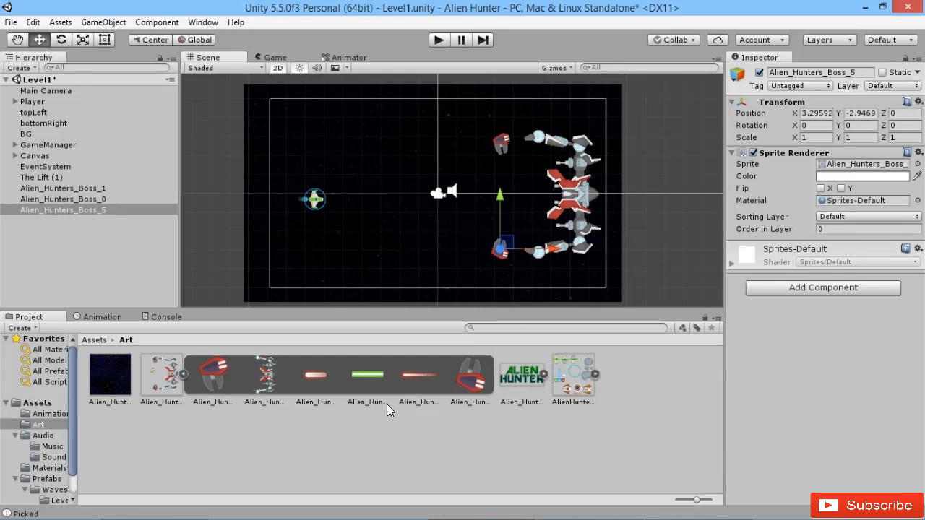
pyautogui.moveTo(390, 400); pyautogui.dragTo(513, 216)
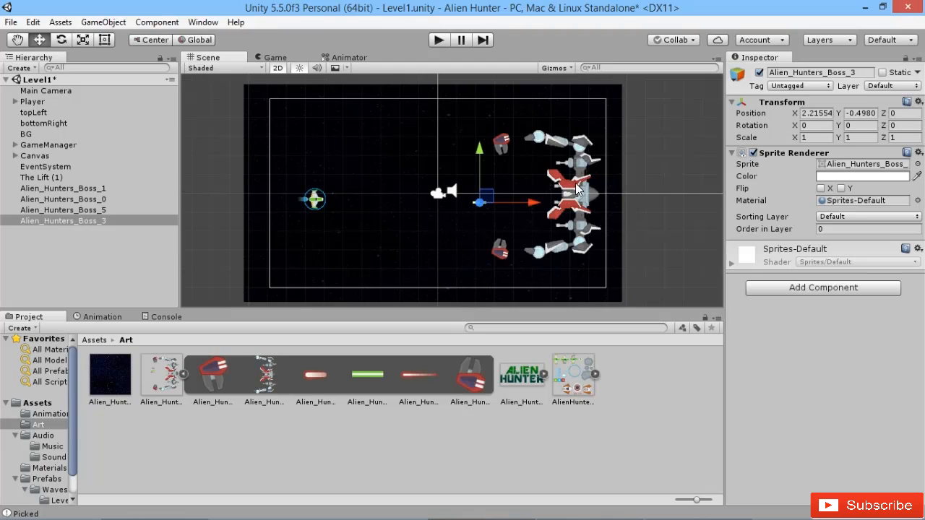
# Make the two claws, Alien_Hunters_Boss_0 and Alien_Hunters_Boss_5, children of the body Alien_Hunters_Boss_1
pyautogui.scroll(4, 502, 173)
pyautogui.moveTo(636, 211); pyautogui.dragTo(452, 203, button='middle')
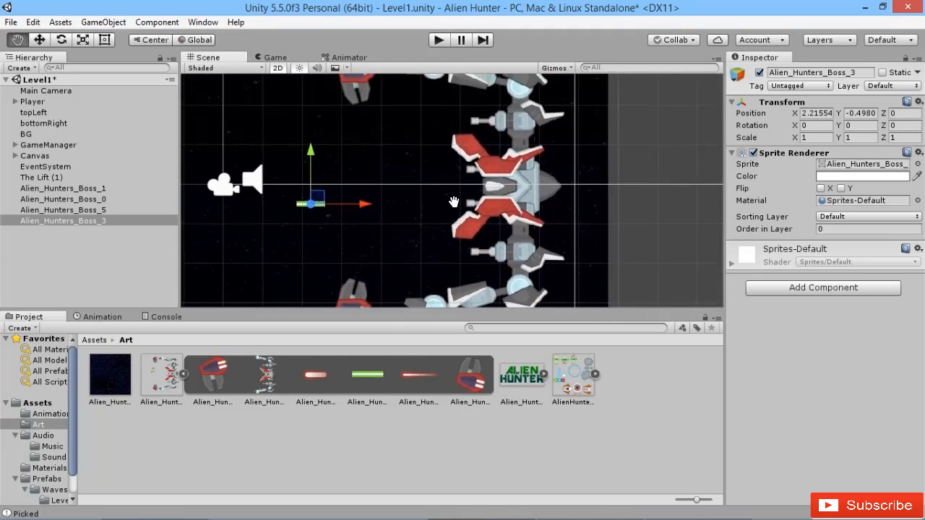
pyautogui.click(80, 269)
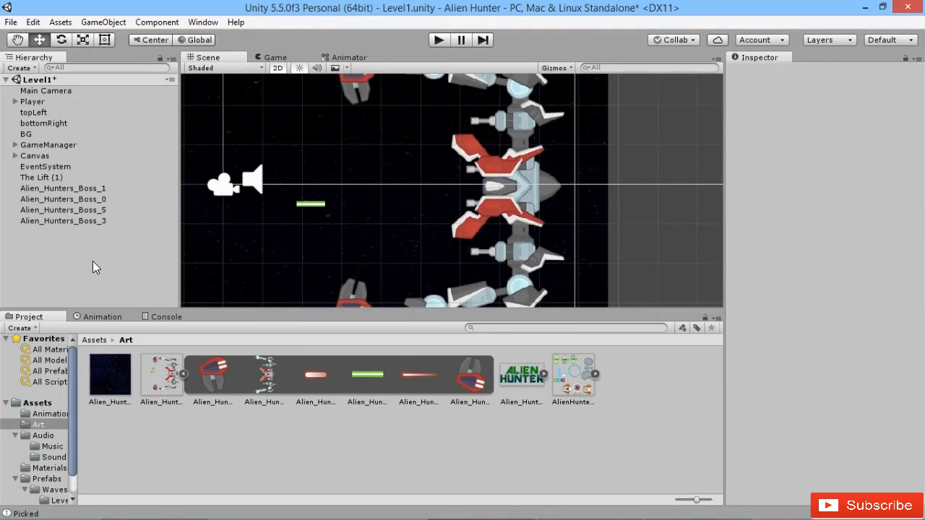
pyautogui.scroll(-3, 443, 214)
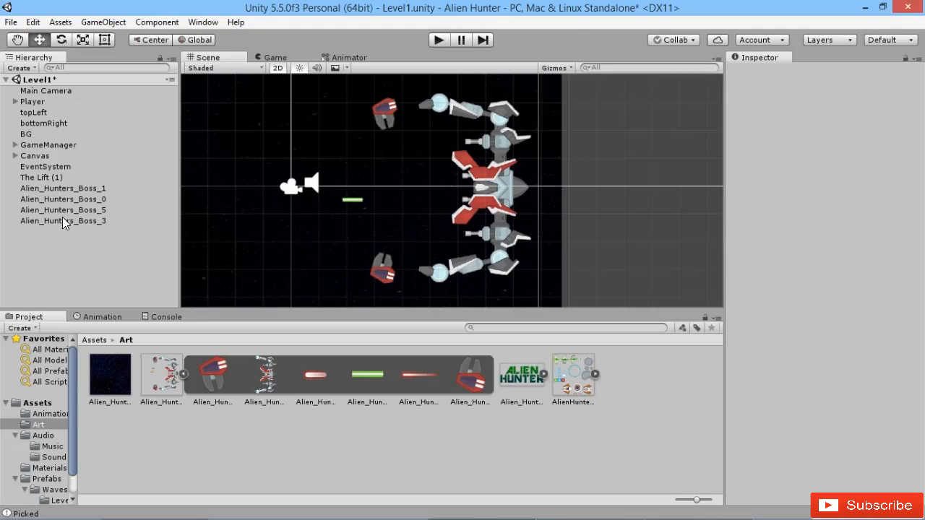
pyautogui.click(80, 188)
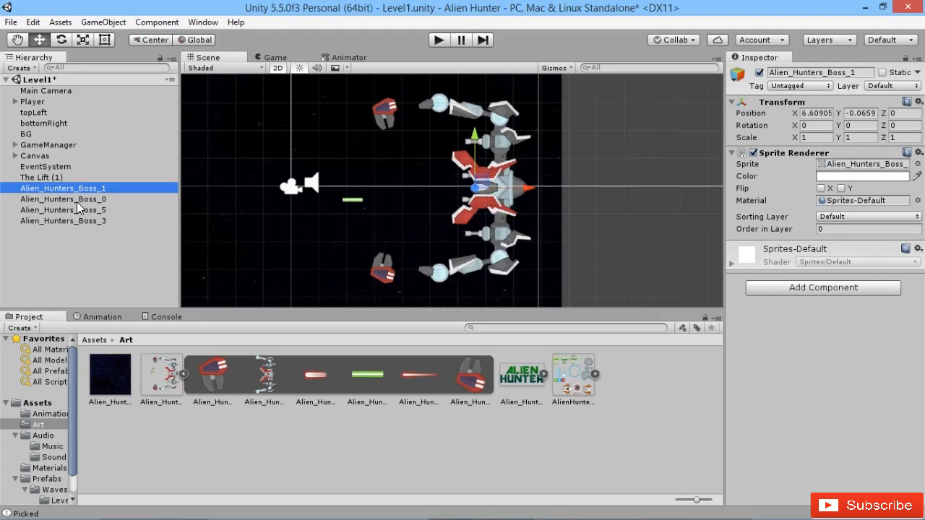
pyautogui.click(86, 198)
pyautogui.click(83, 210)
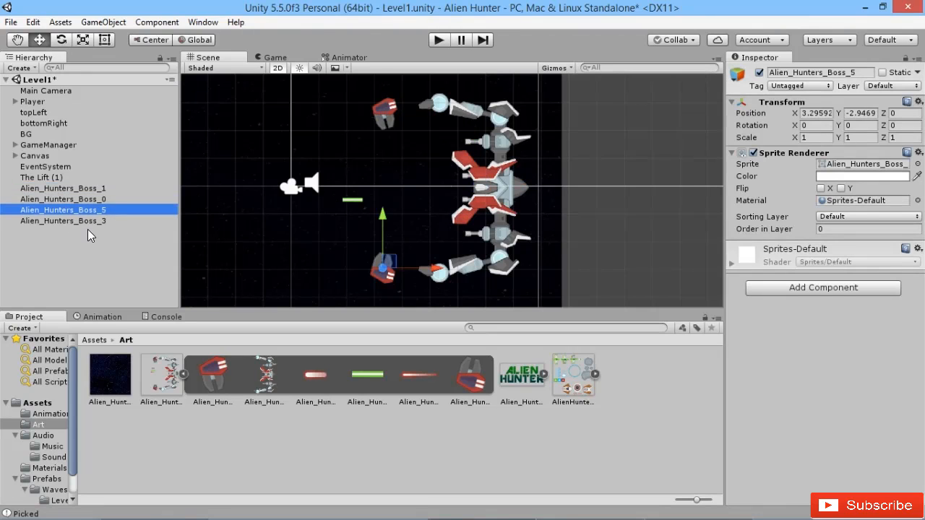
pyautogui.moveTo(89, 200)
pyautogui.mouseDown()
pyautogui.moveTo(91, 189)
pyautogui.moveTo(88, 211)
pyautogui.moveTo(93, 199)
pyautogui.mouseUp()
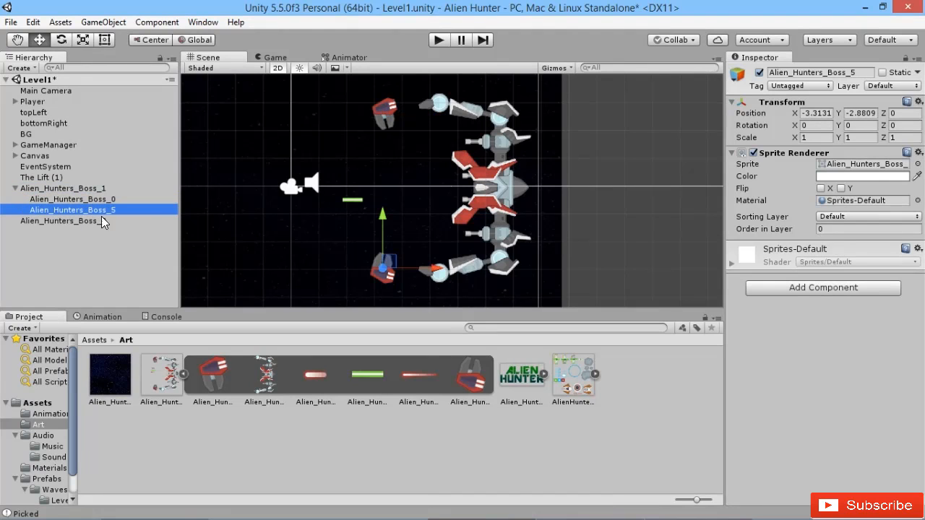
# Move the green laser sprite slightly away from the boss, to about X 1.99, Y -0.4
pyautogui.click(100, 222)
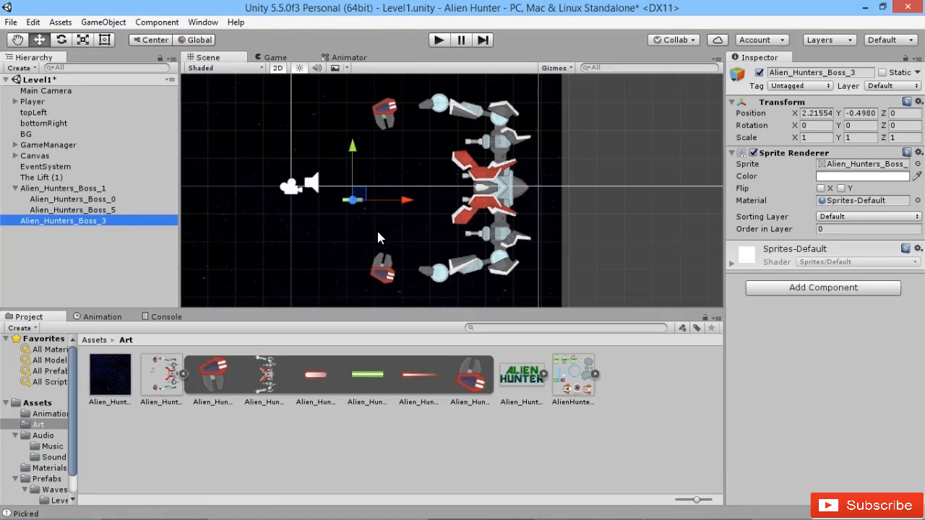
pyautogui.moveTo(384, 206); pyautogui.dragTo(378, 204)
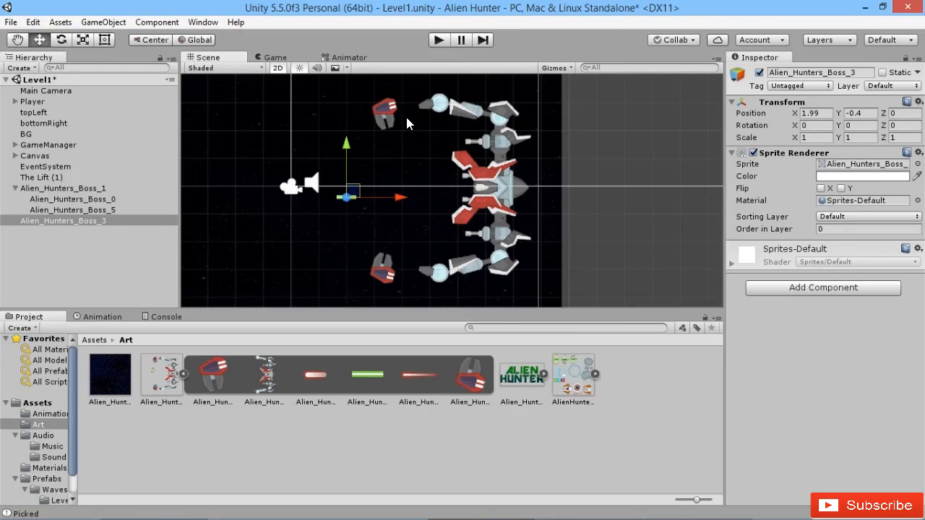
# Attach the claws to the arm ends, the lower at about X -2.04, Y -2.68 and the upper at about X -2.06, Y 2.69
pyautogui.click(384, 110)
pyautogui.click(383, 269)
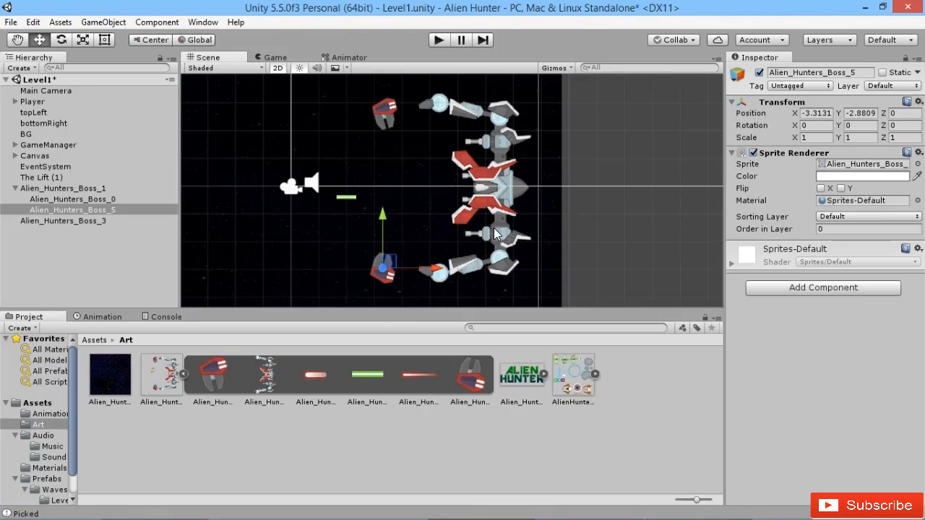
pyautogui.moveTo(414, 281); pyautogui.dragTo(450, 276)
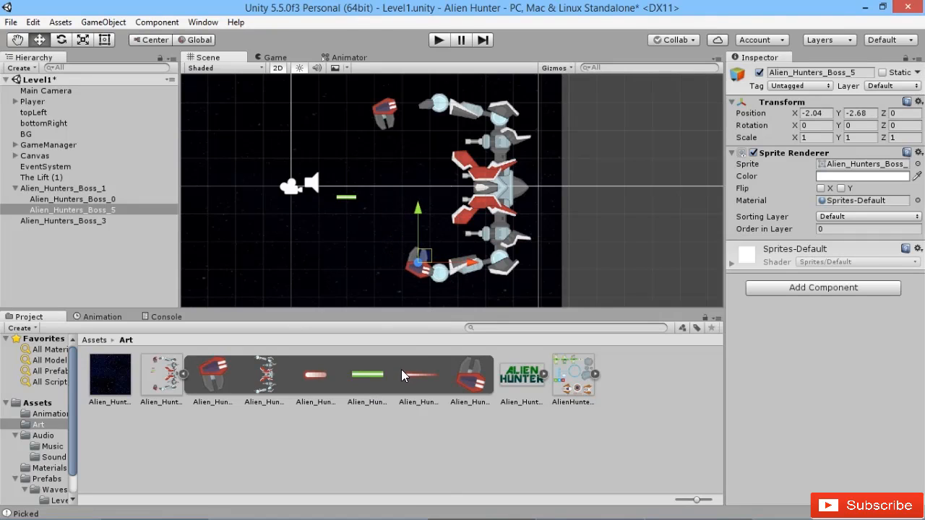
pyautogui.click(80, 200)
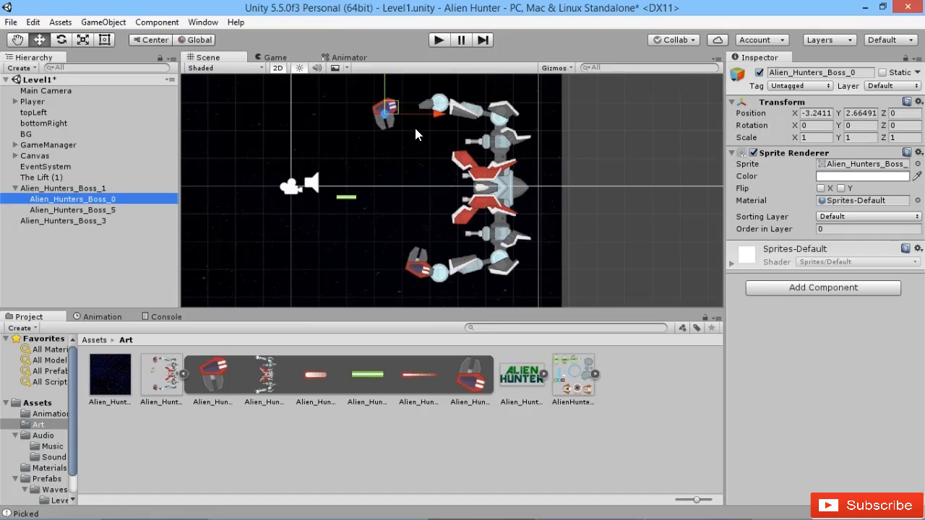
pyautogui.moveTo(423, 112); pyautogui.dragTo(453, 111)
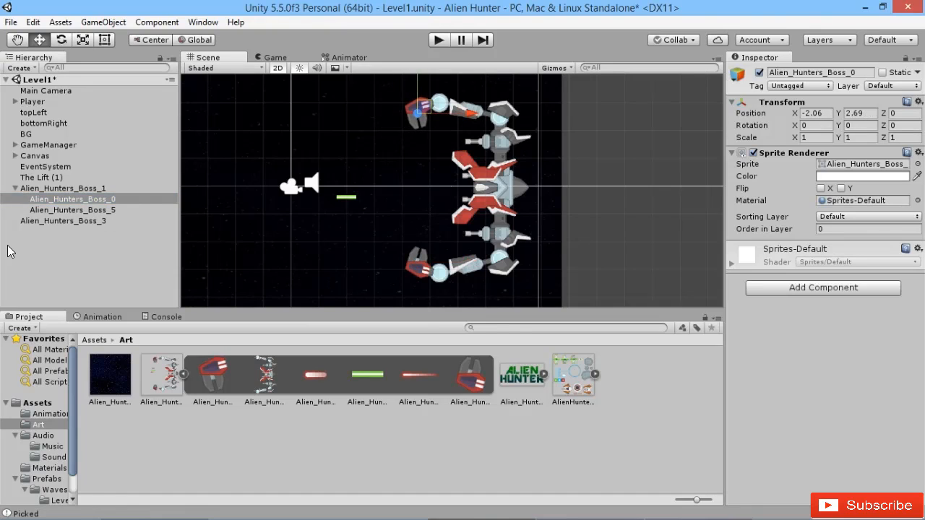
# Move the green laser sprite near the upper claw, to about X 4.91, Y 1.05, and rotate it to about -74.87 on Z
pyautogui.click(63, 221)
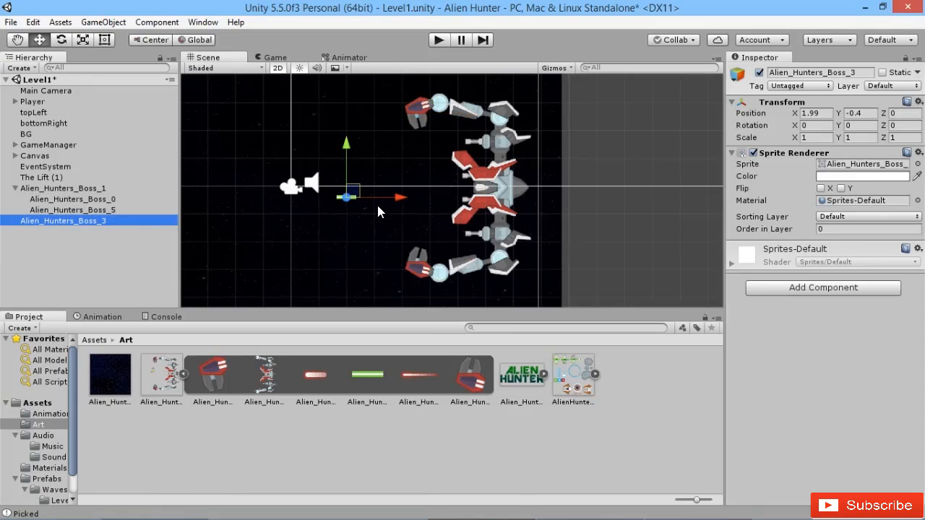
pyautogui.moveTo(377, 211); pyautogui.dragTo(460, 171)
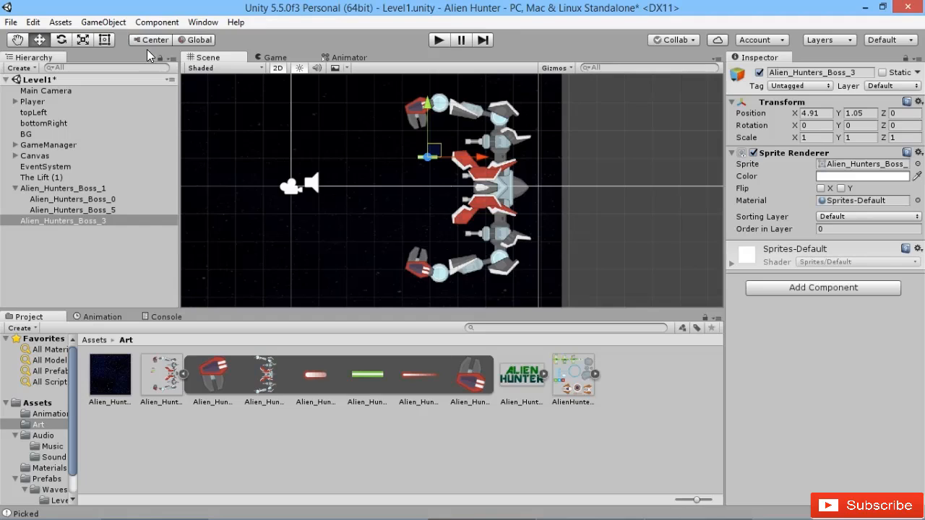
pyautogui.click(62, 39)
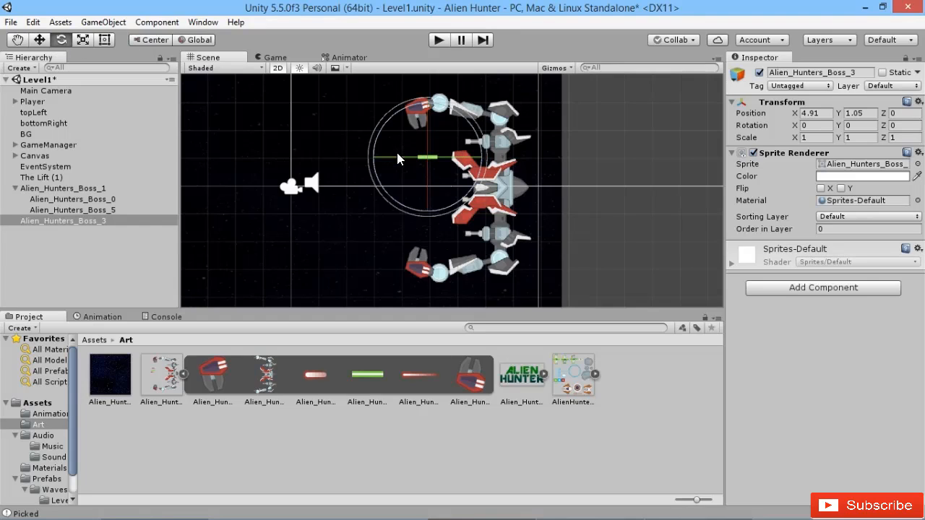
pyautogui.moveTo(400, 153); pyautogui.dragTo(495, 30)
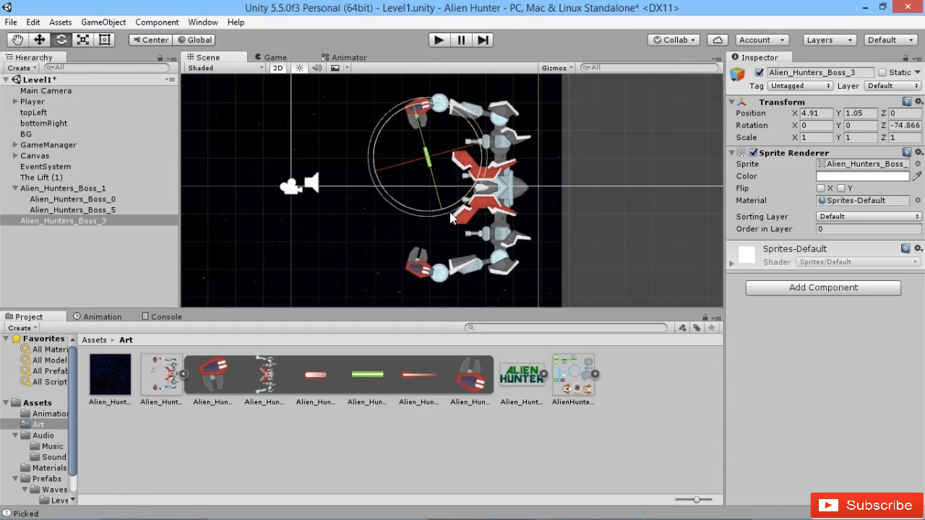
# Stretch the green laser to an X scale of about 7.17 and fit its end into the upper claw, at about X 5.26, Y -0.16
pyautogui.click(86, 41)
pyautogui.moveTo(442, 209); pyautogui.dragTo(608, 517)
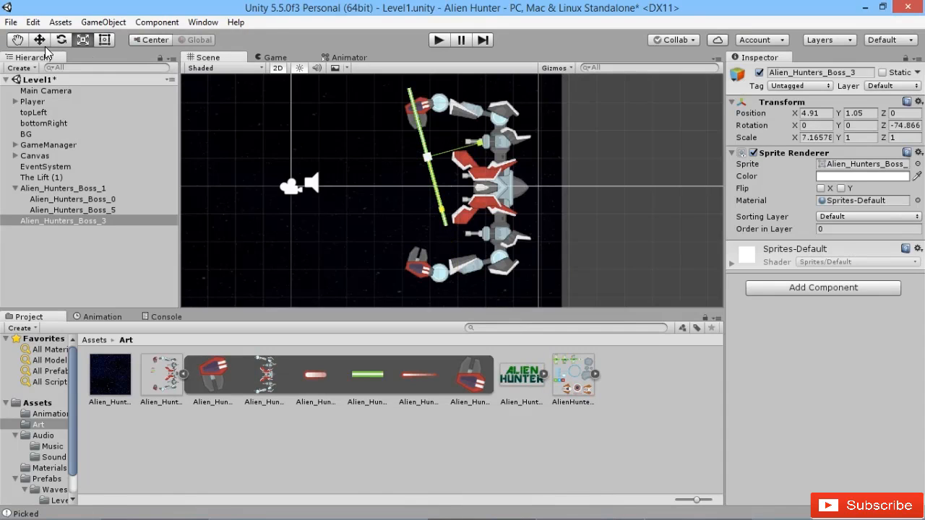
pyautogui.click(40, 39)
pyautogui.moveTo(461, 181); pyautogui.dragTo(477, 214)
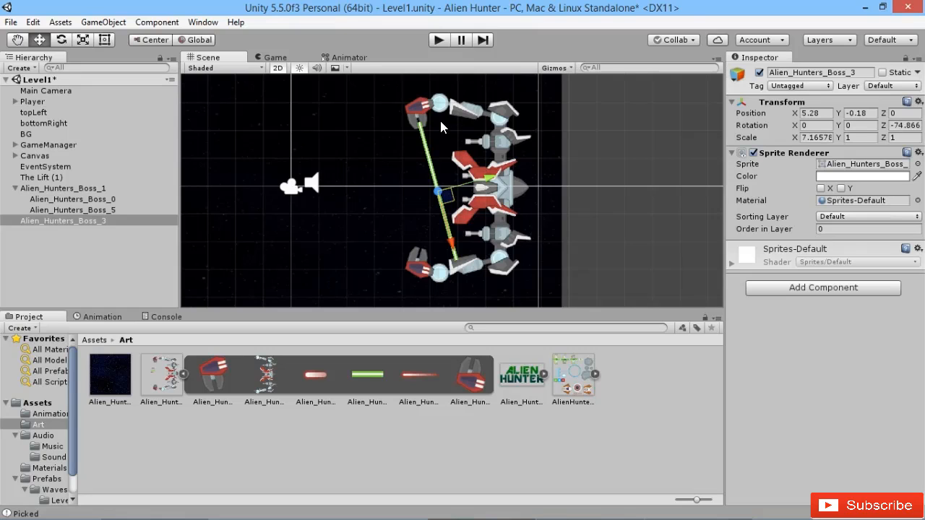
pyautogui.scroll(4, 525, 302)
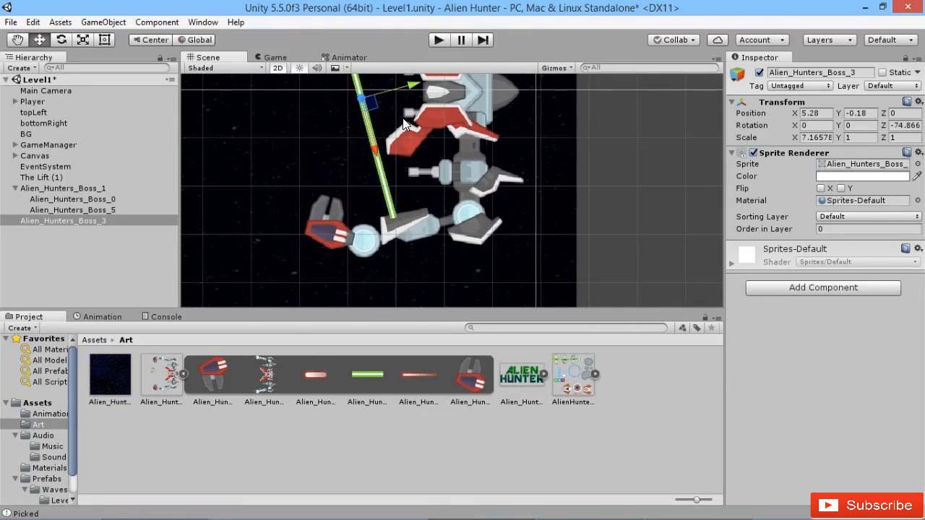
pyautogui.scroll(-3, 416, 206)
pyautogui.moveTo(416, 207); pyautogui.dragTo(407, 219, button='middle')
pyautogui.hotkey('ctrl', 'z')
pyautogui.hotkey('ctrl', 'z')
pyautogui.hotkey('ctrl', 'z')
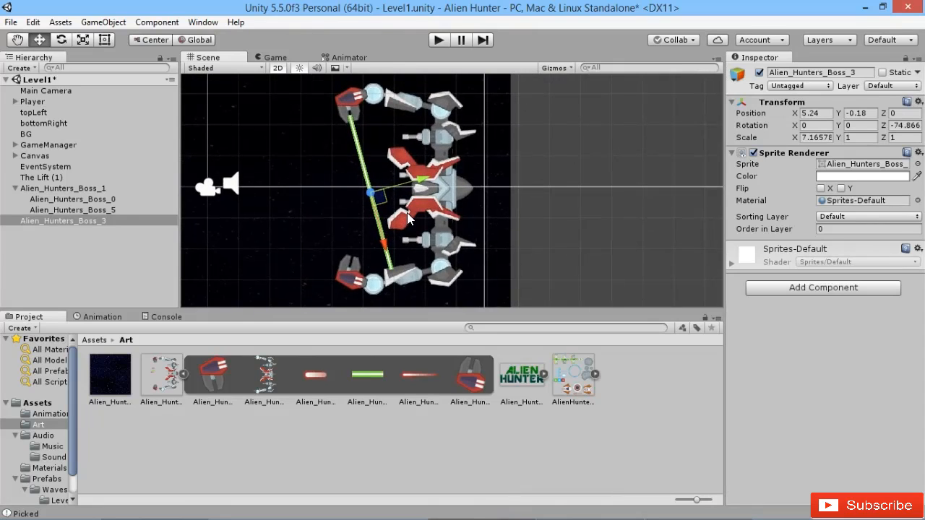
pyautogui.hotkey('ctrl', 'z')
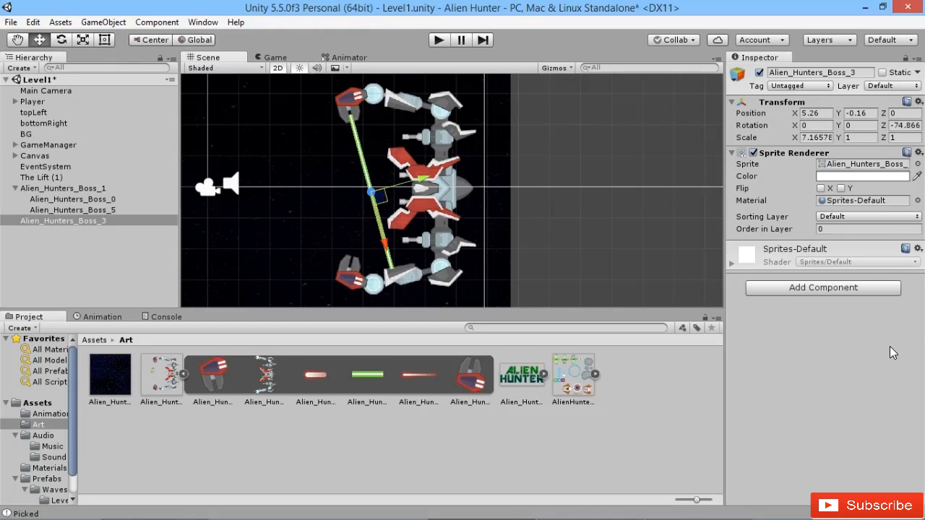
# Add a Box Collider 2D component to the green laser Alien_Hunters_Boss_3
pyautogui.click(823, 288)
pyautogui.write('b')
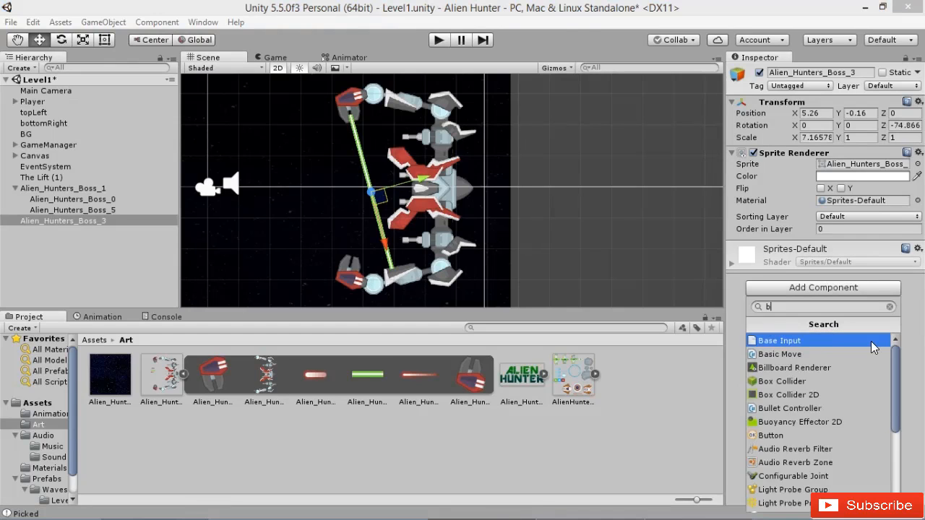
pyautogui.write('oxc')
pyautogui.click(874, 354)
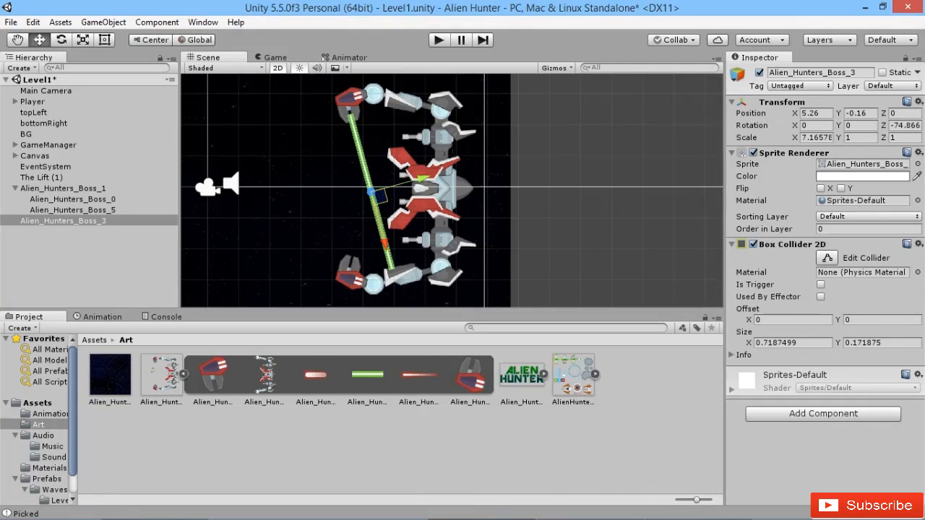
pyautogui.click(904, 125)
pyautogui.click(894, 125)
pyautogui.press('BackSpace')
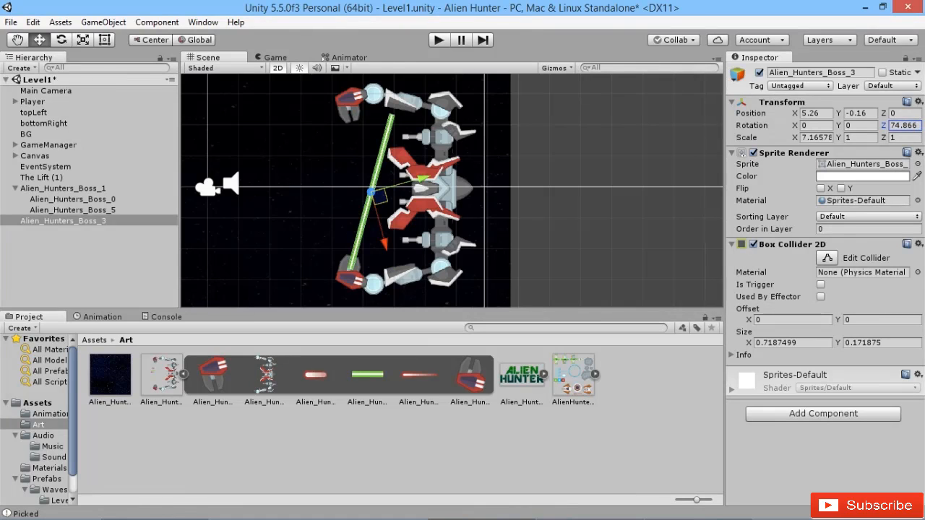
pyautogui.write('-')
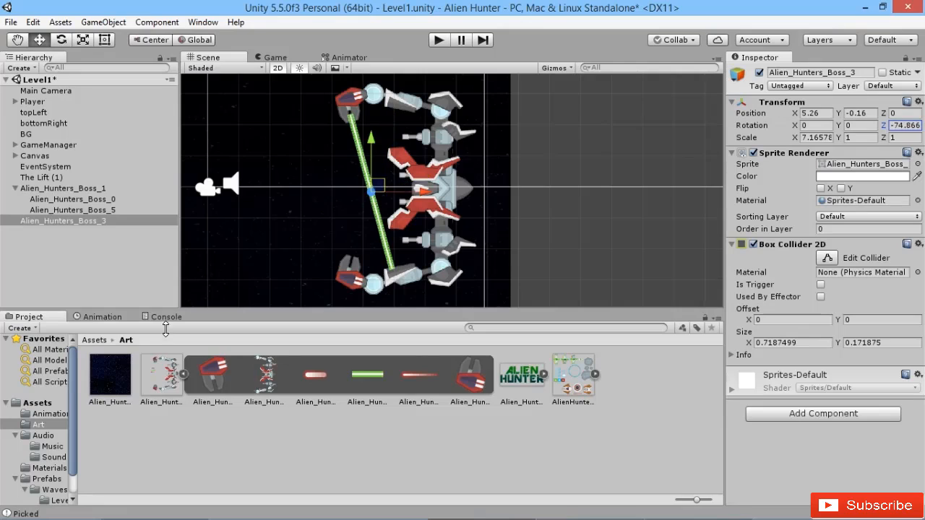
# Duplicate the green laser and set the copy's Z rotation to 74.866 so that it crosses the original
pyautogui.click(63, 221)
pyautogui.hotkey('ctrl', 'd')
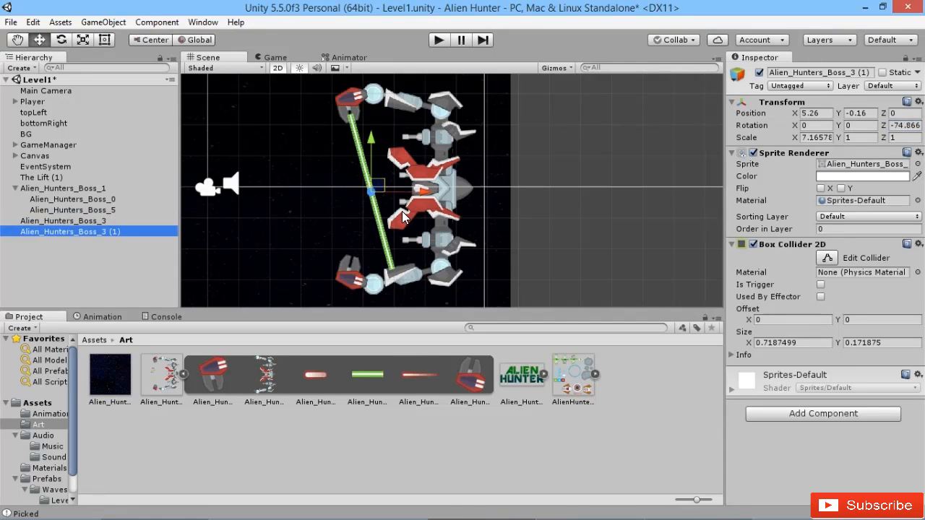
pyautogui.click(904, 125)
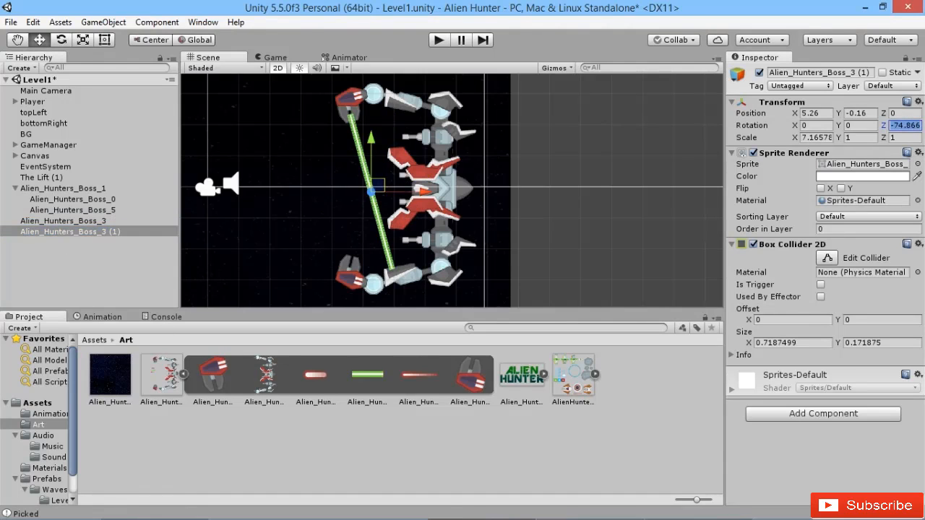
pyautogui.click(890, 125)
pyautogui.press('Delete')
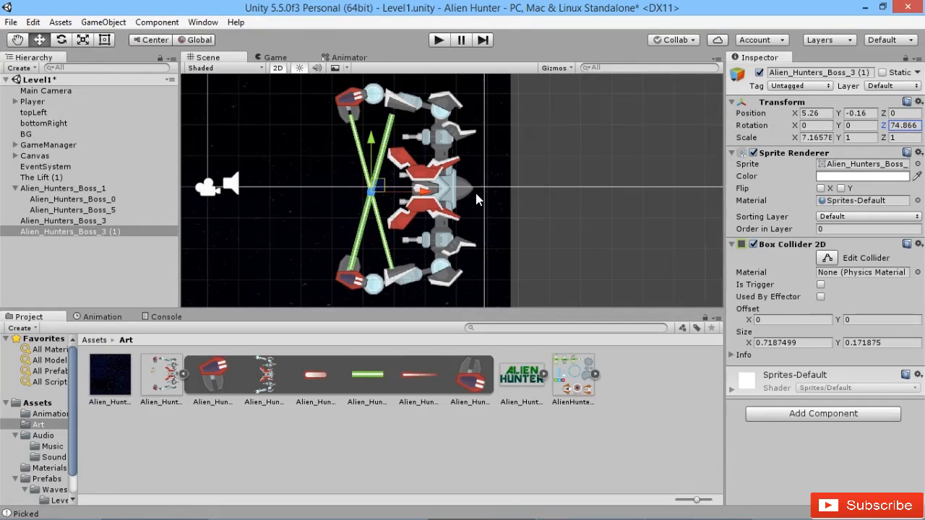
# Align the duplicated laser with the lower claw at about X 5.29, Y 0.08, and check the boss in the Game view
pyautogui.moveTo(455, 207); pyautogui.dragTo(452, 208)
pyautogui.moveTo(393, 147); pyautogui.dragTo(394, 137)
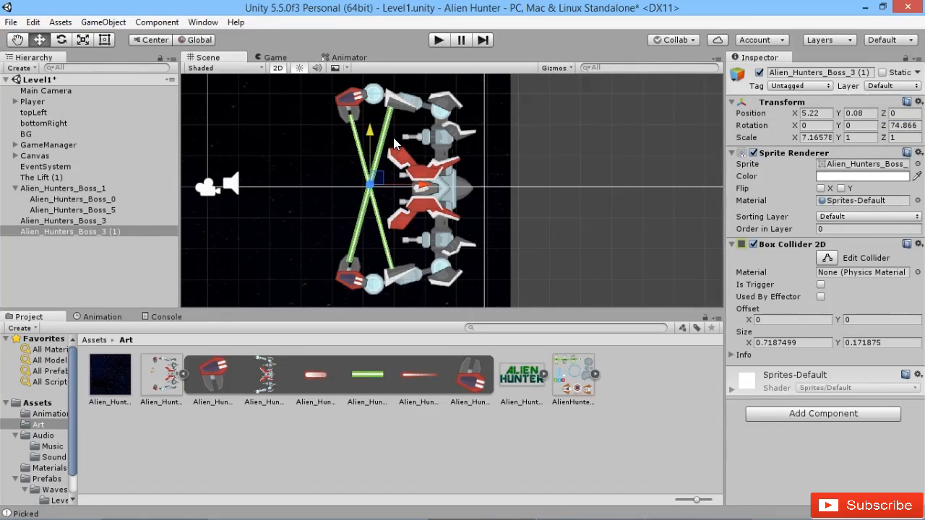
pyautogui.moveTo(451, 194); pyautogui.dragTo(454, 195)
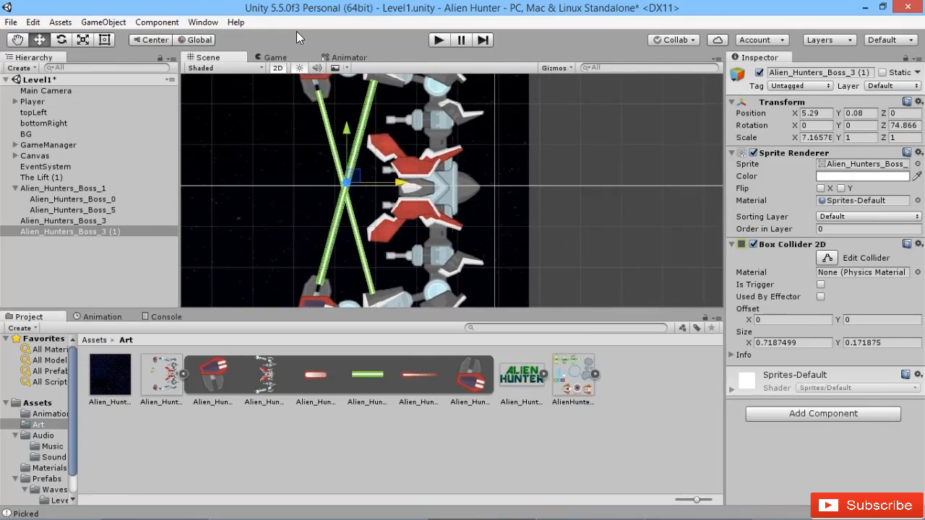
pyautogui.click(295, 59)
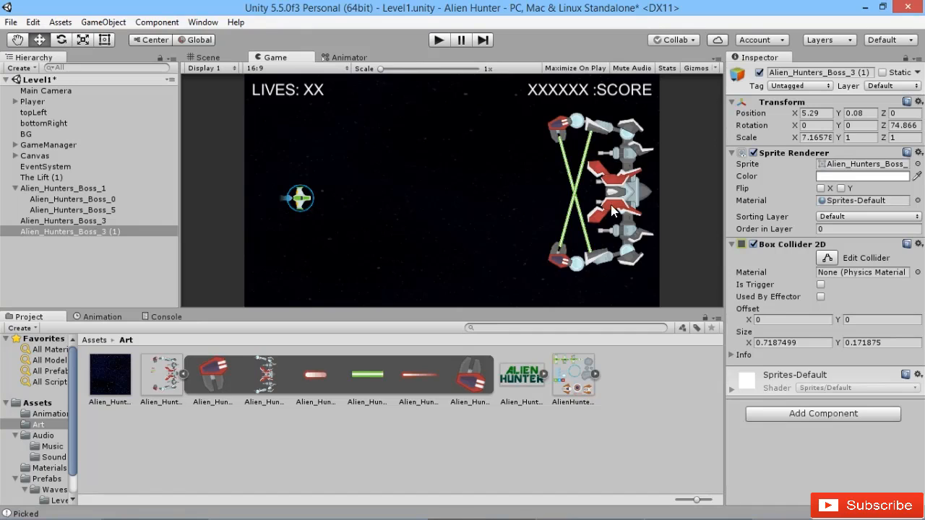
pyautogui.click(230, 59)
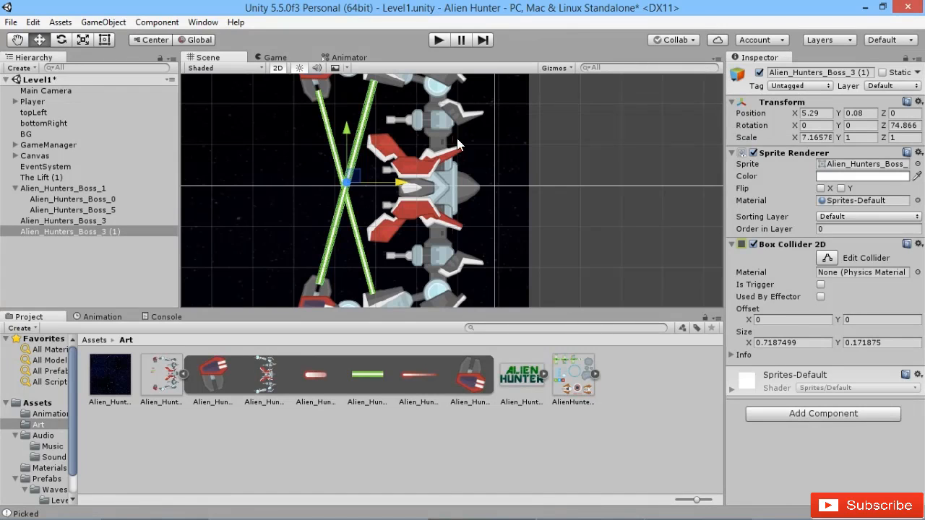
# Make the duplicated laser a child of the claw Alien_Hunters_Boss_5 and the original laser a child of Alien_Hunters_Boss_0
pyautogui.scroll(-3, 388, 214)
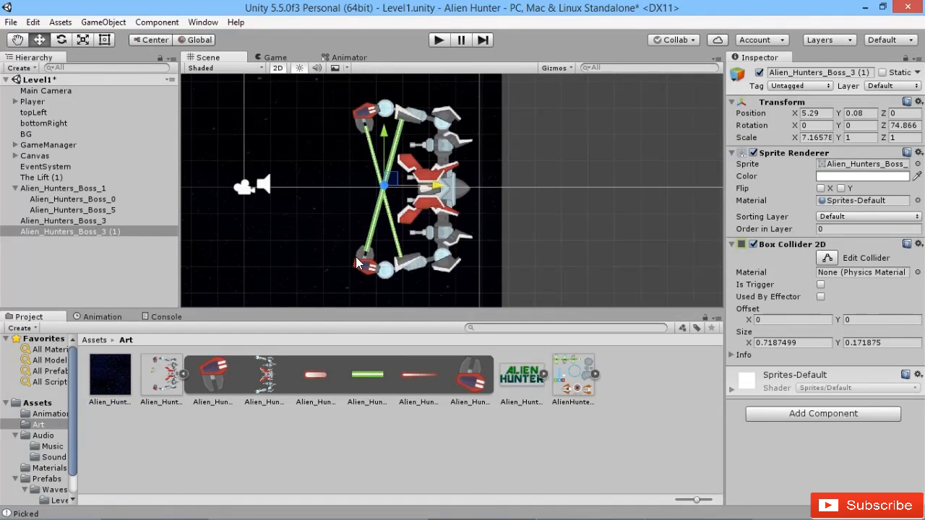
pyautogui.click(105, 210)
pyautogui.hotkey('ctrl', 'z')
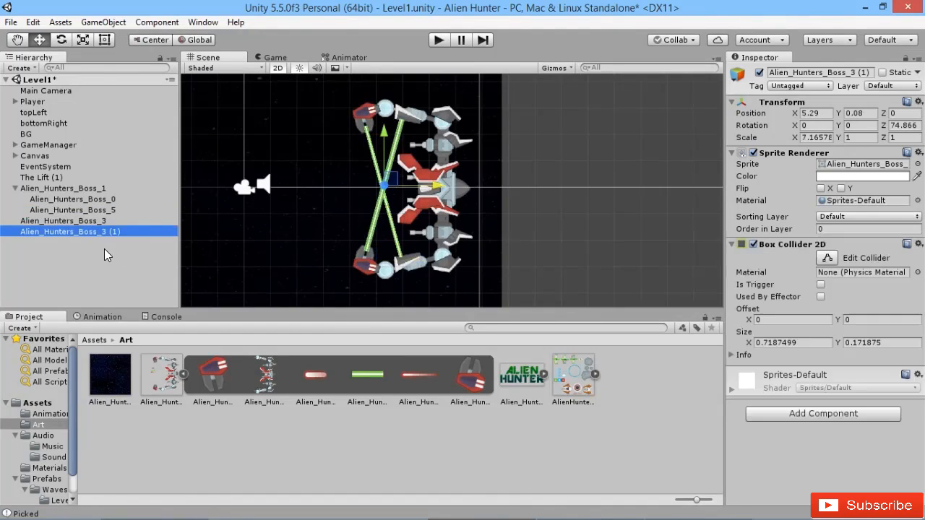
pyautogui.moveTo(94, 233); pyautogui.dragTo(105, 230)
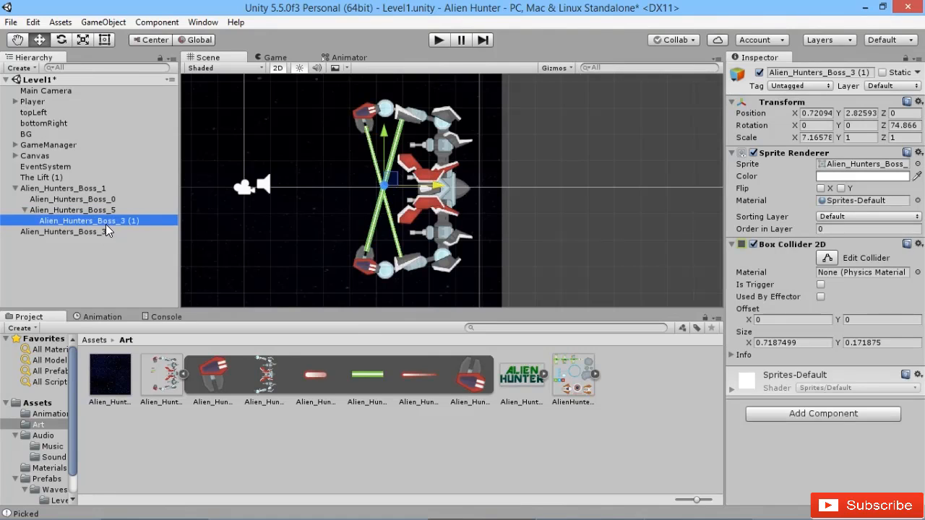
pyautogui.moveTo(32, 231); pyautogui.dragTo(83, 200)
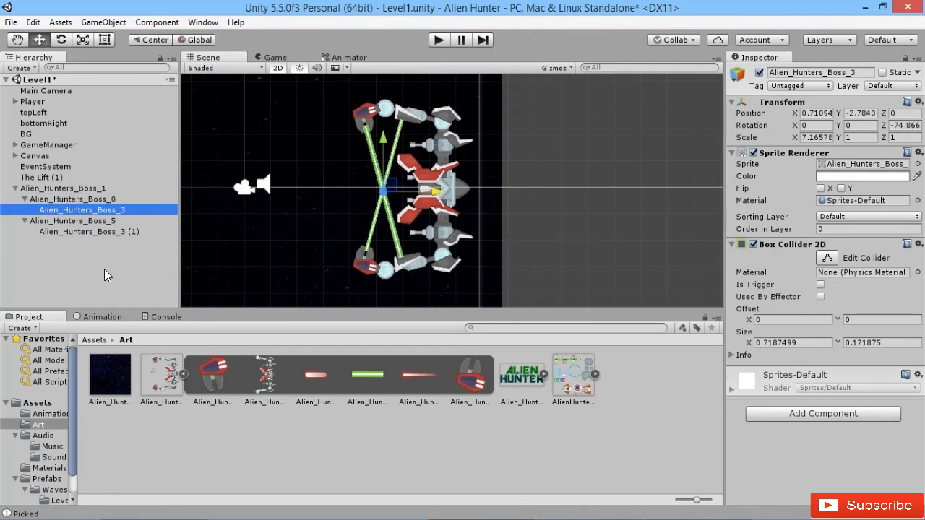
# Switch the claws Alien_Hunters_Boss_5 and Alien_Hunters_Boss_0 off and on again to check that each laser follows its claw
pyautogui.click(83, 220)
pyautogui.click(759, 72)
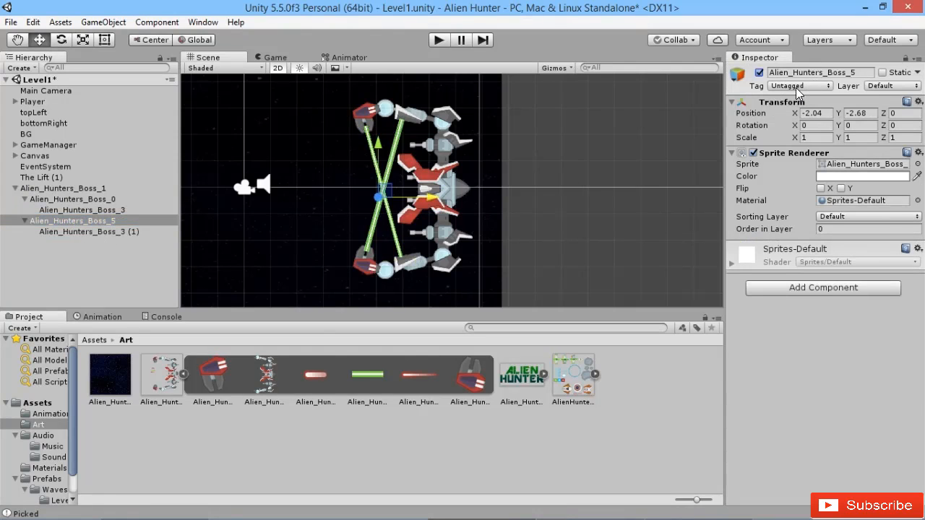
pyautogui.click(759, 73)
pyautogui.click(87, 199)
pyautogui.click(759, 73)
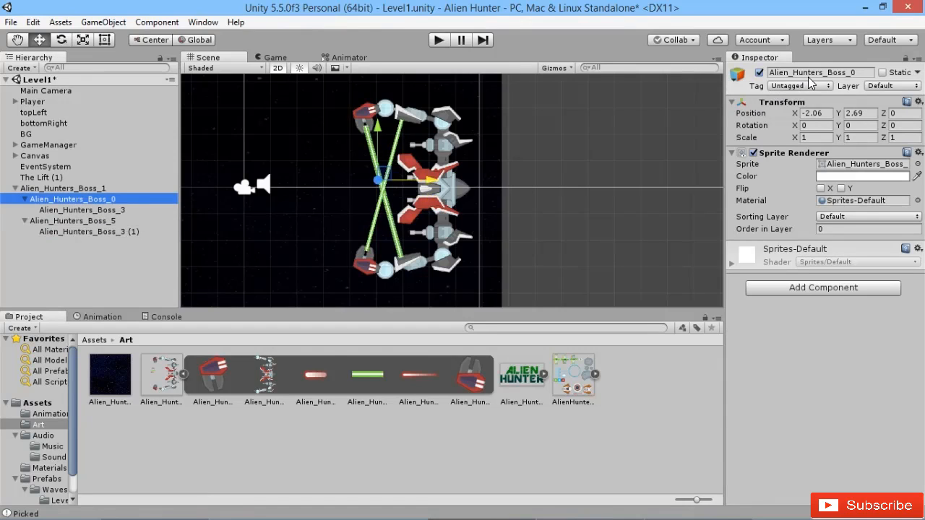
pyautogui.click(758, 72)
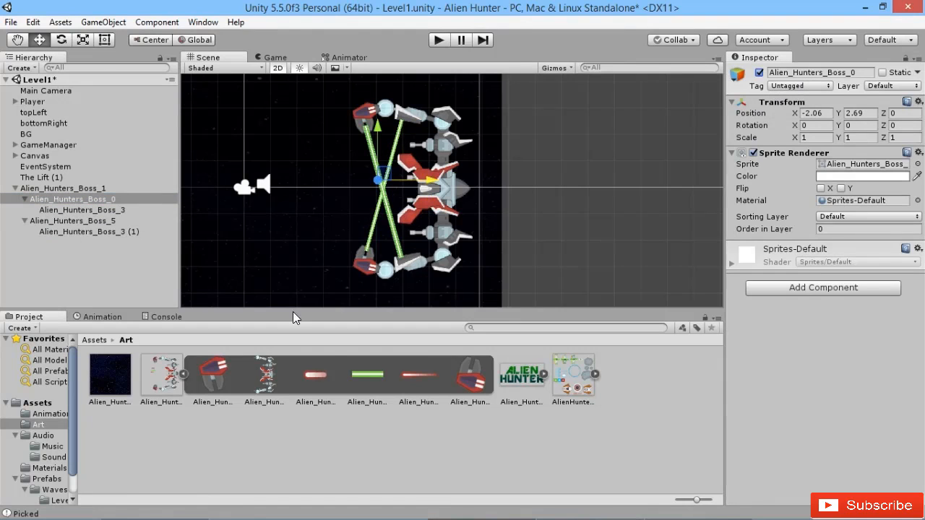